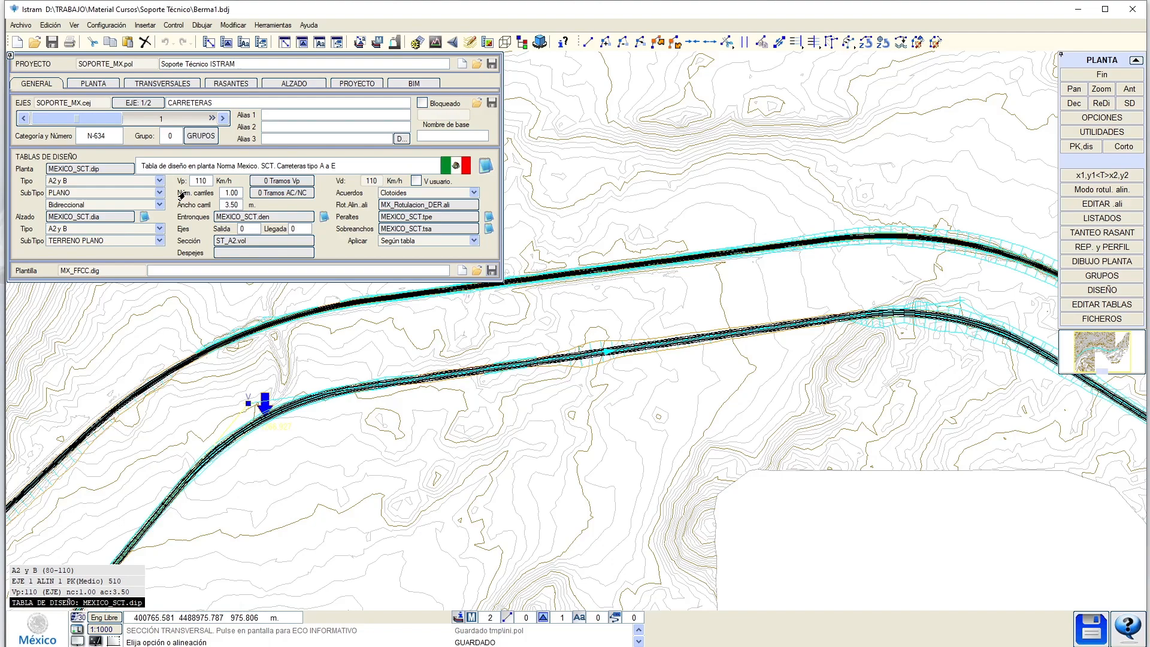
Step: Open a visibility study for axis 1 CARRETERAS over its full PK range from 0 to 4763.3835
left_click(94, 84)
left_click(230, 84)
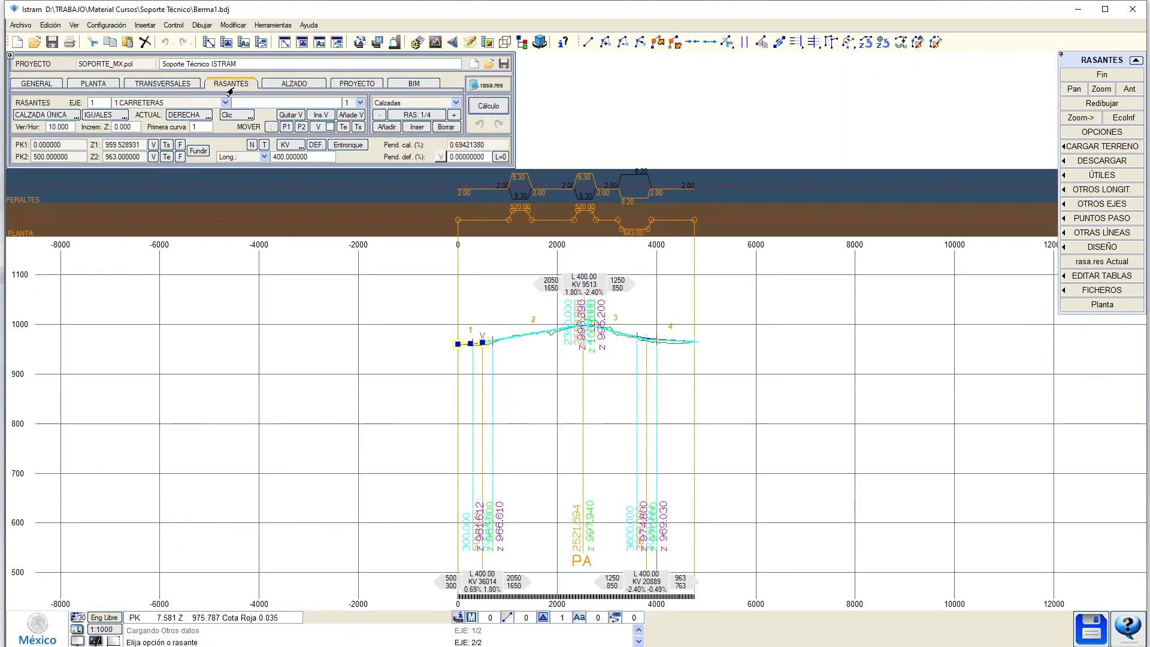
left_click(285, 84)
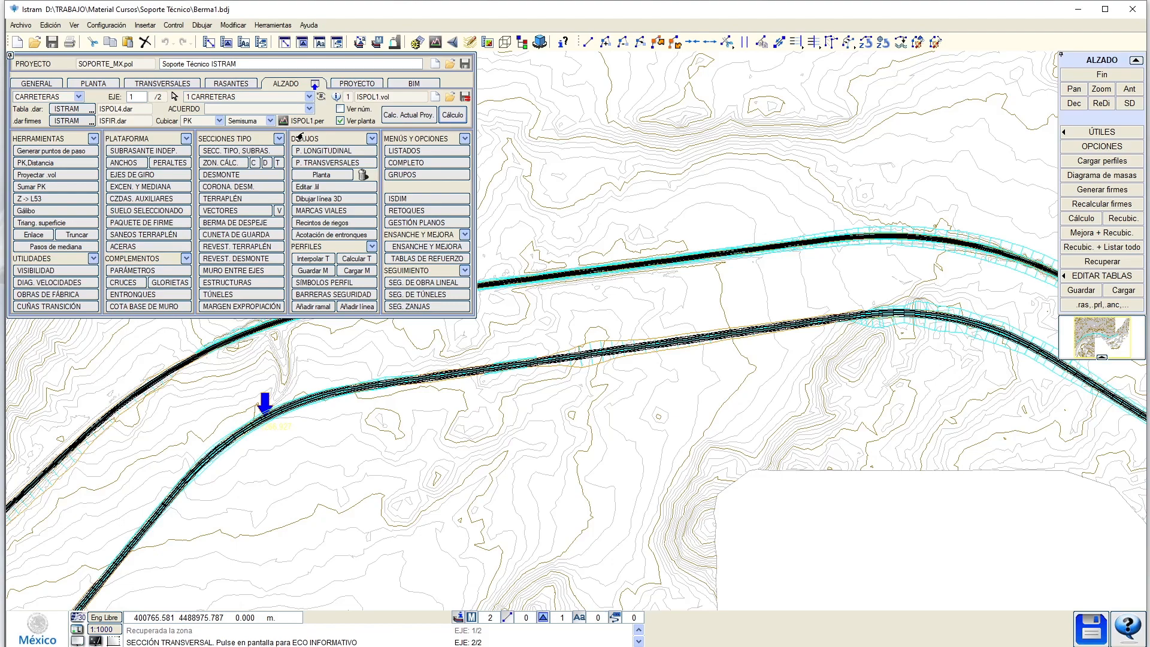
left_click(60, 270)
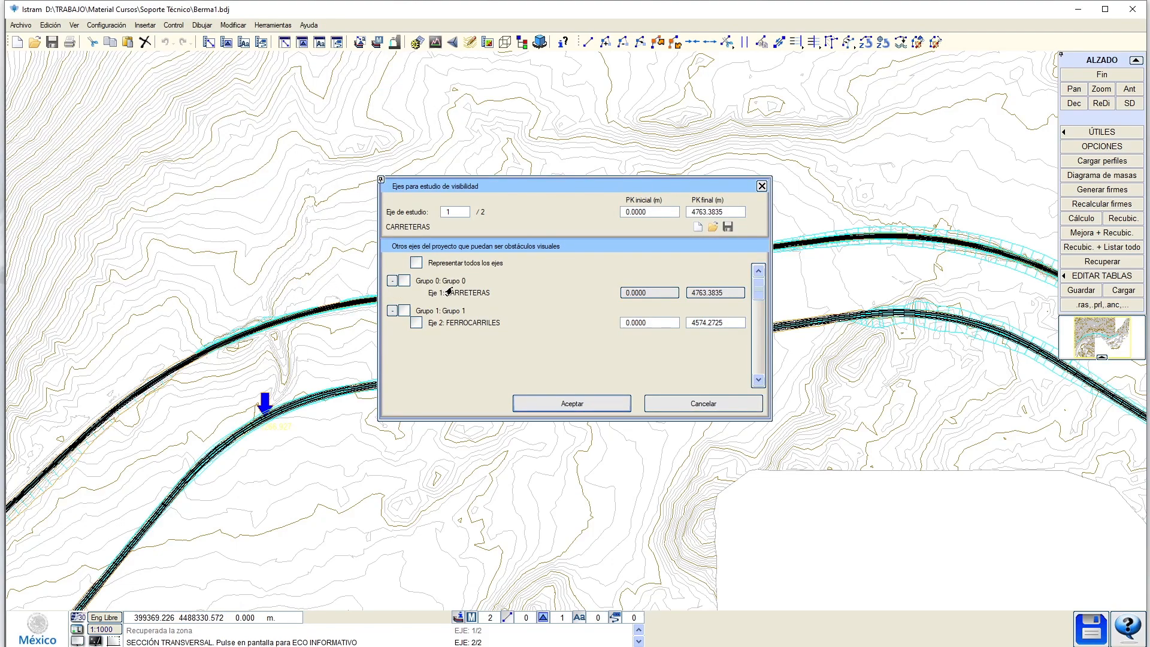
left_click(404, 280)
left_click(528, 405)
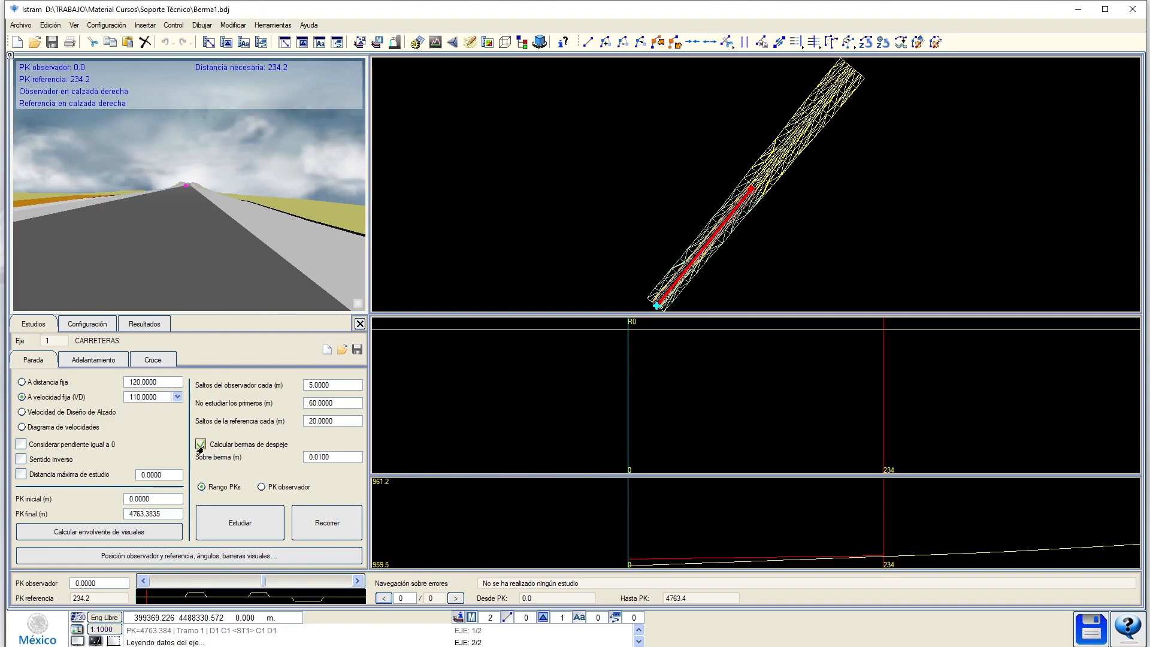
Step: Check the study's display configuration and the observer and reference positioning parameters, including the obstacle height
left_click(87, 326)
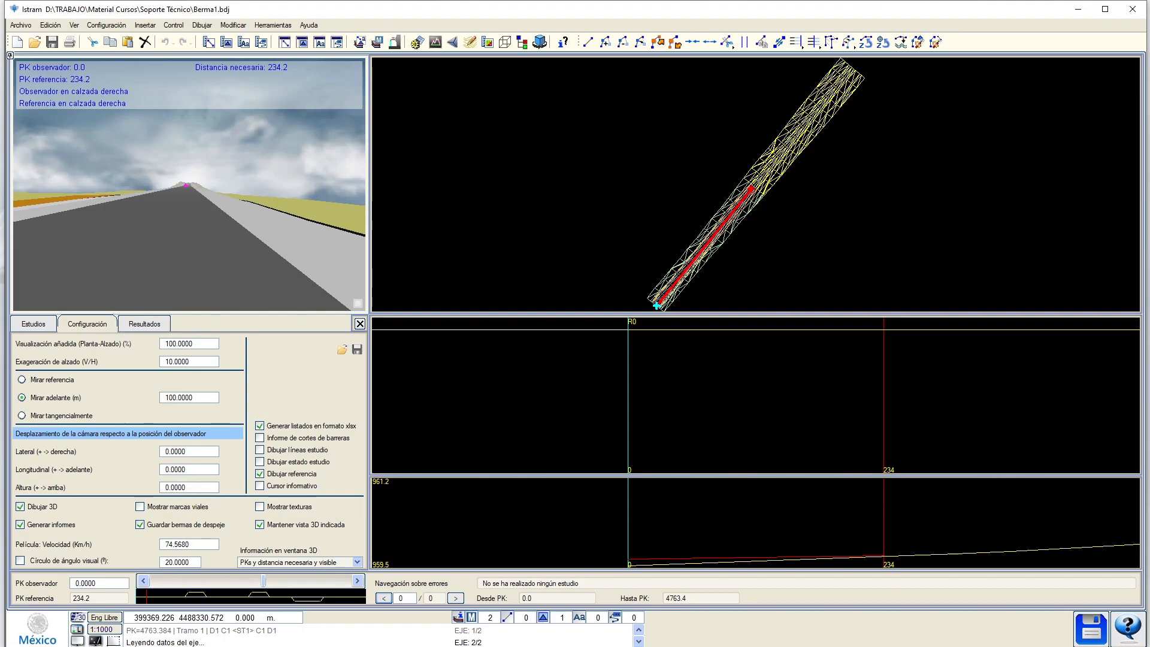
left_click(35, 325)
left_click(151, 556)
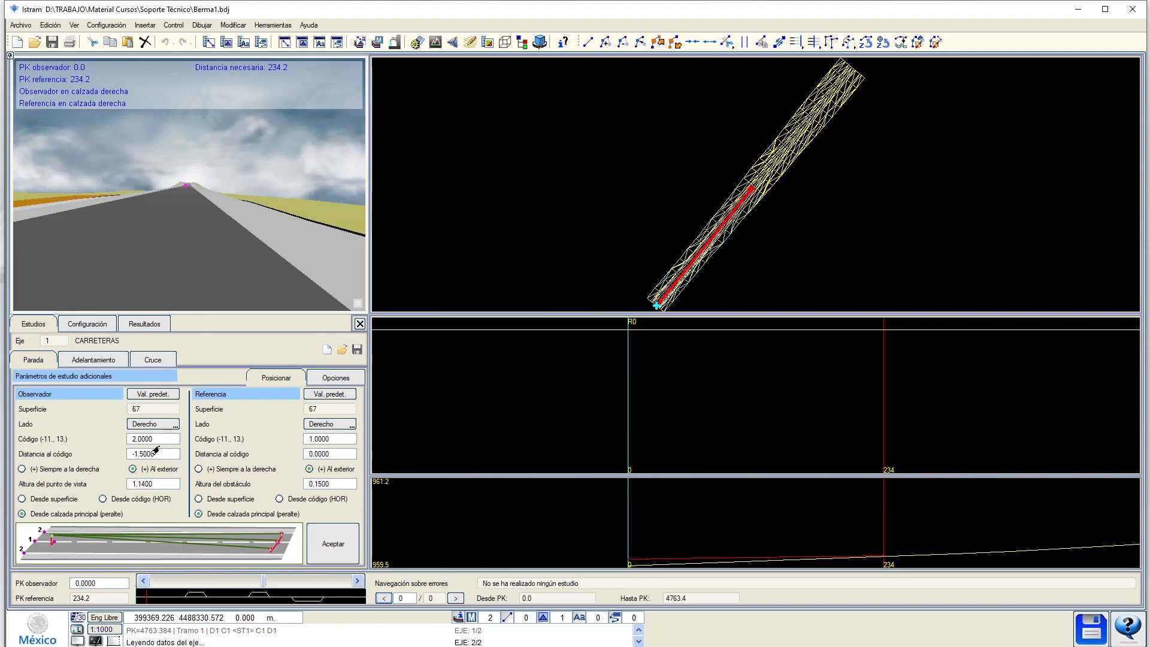
left_click(327, 485)
key("Return")
left_click(322, 541)
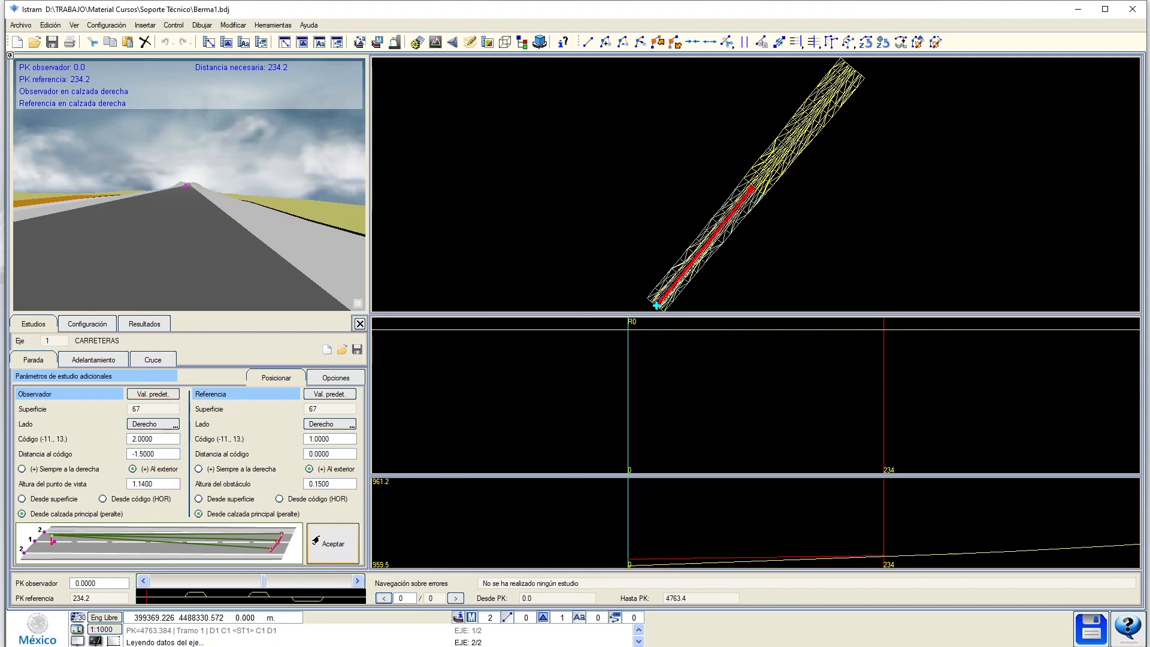
left_click(323, 541)
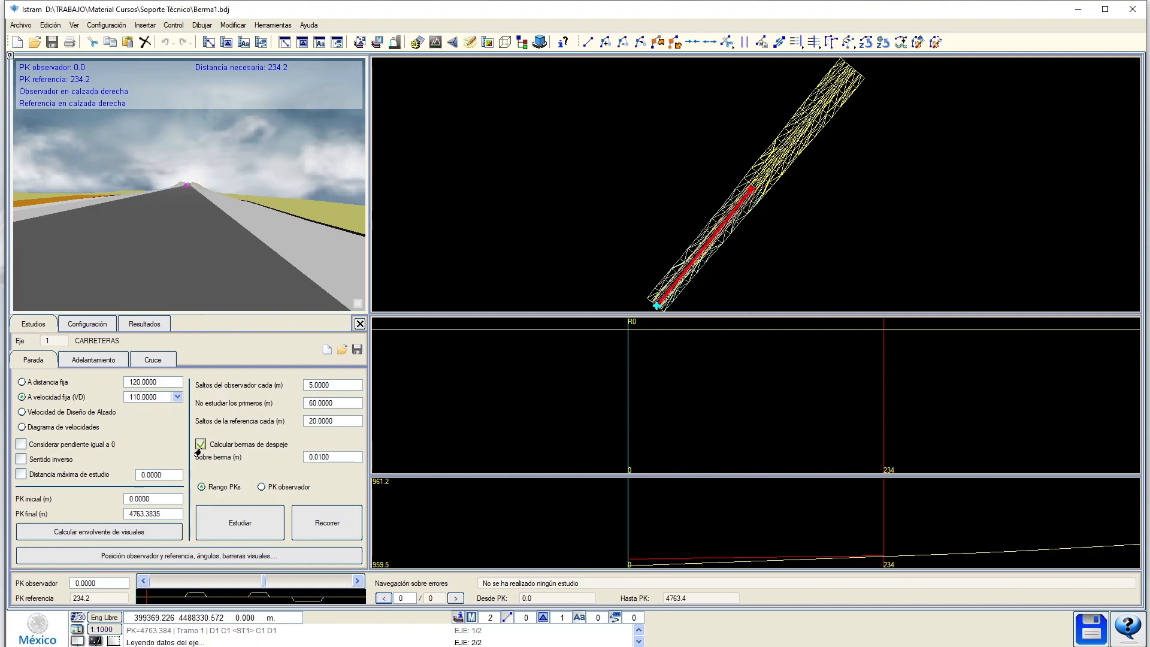
Step: Set the observer and reference steps to 5 m and run the stopping visibility study, overwriting the report file 0.res
left_click(313, 388)
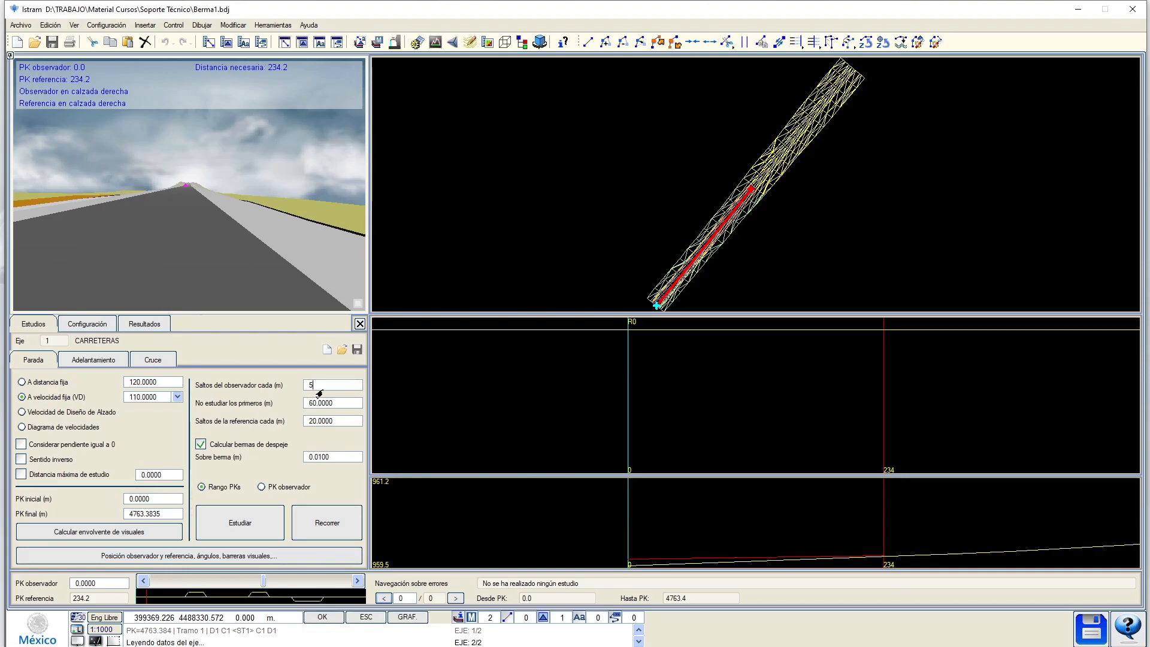
left_click(315, 409)
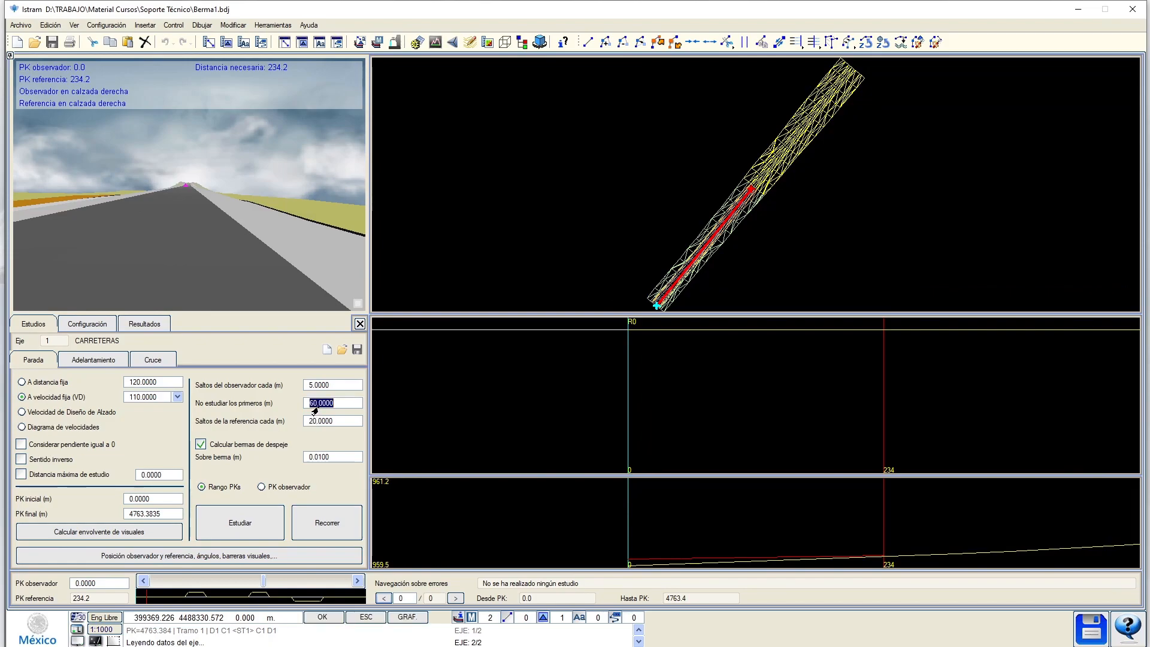
left_click(320, 422)
type("5")
key("Return")
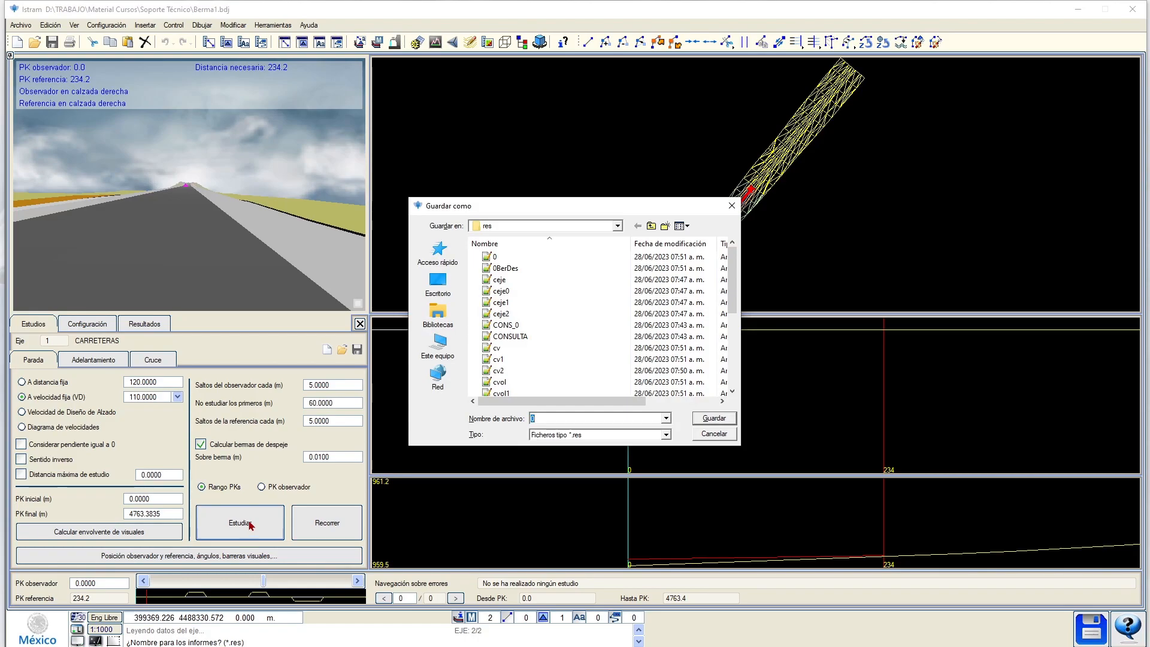
key("Return")
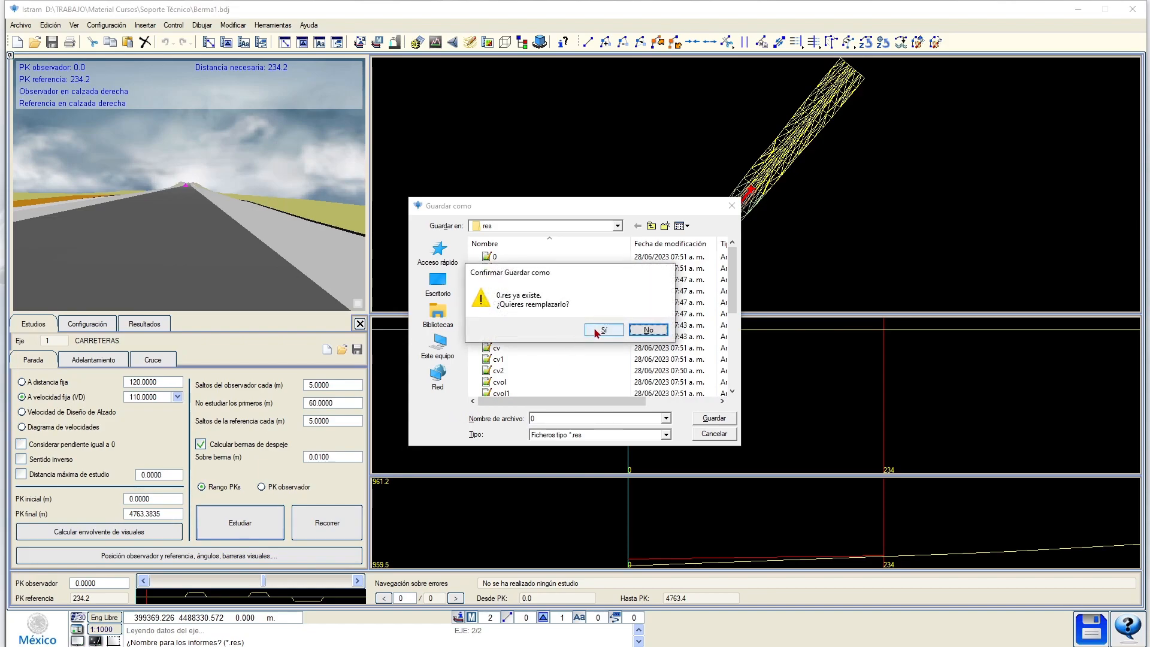
left_click(602, 330)
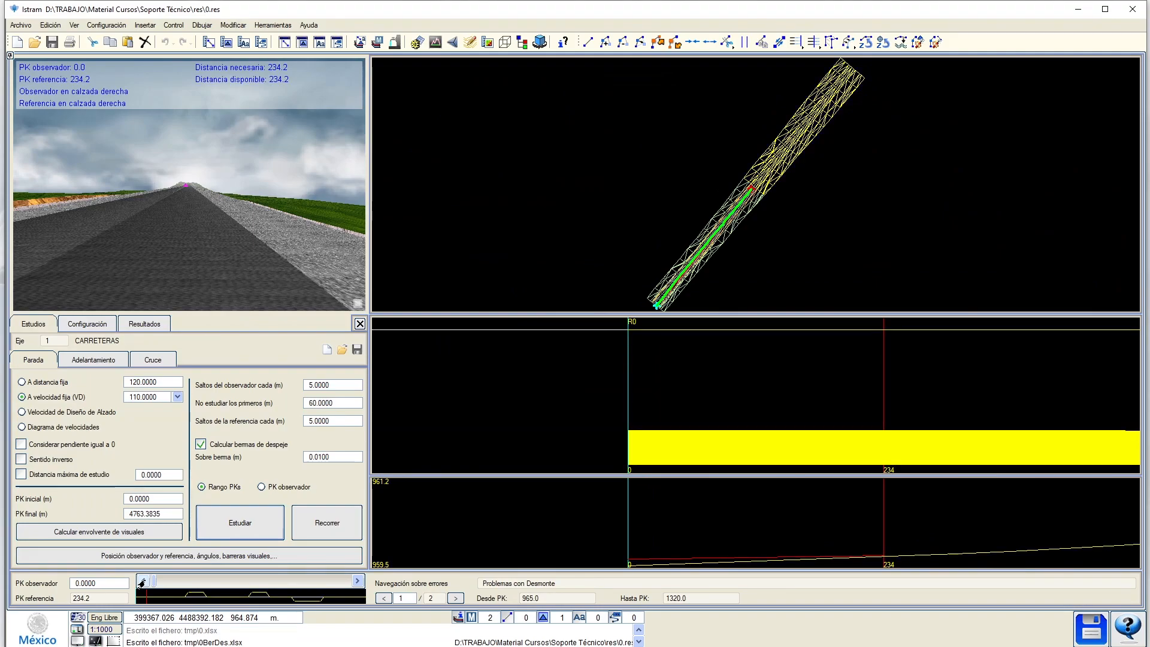
Step: Review both stretches with cut-slope visibility problems, play the road drive-through and close the study
left_click(453, 597)
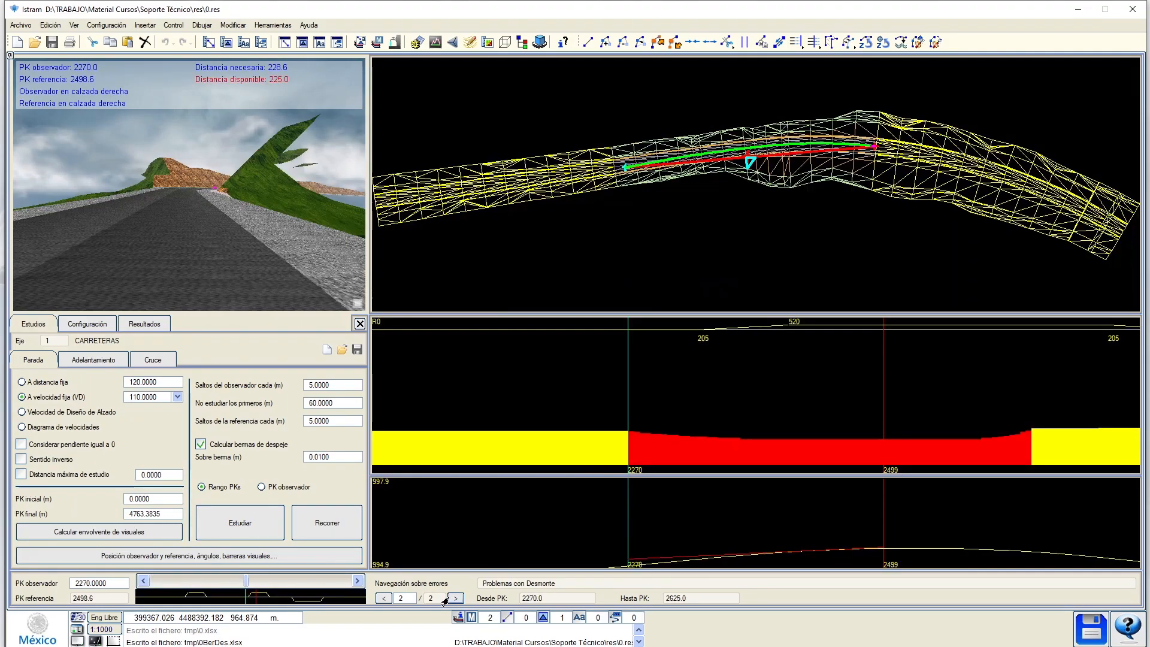
left_click(446, 598)
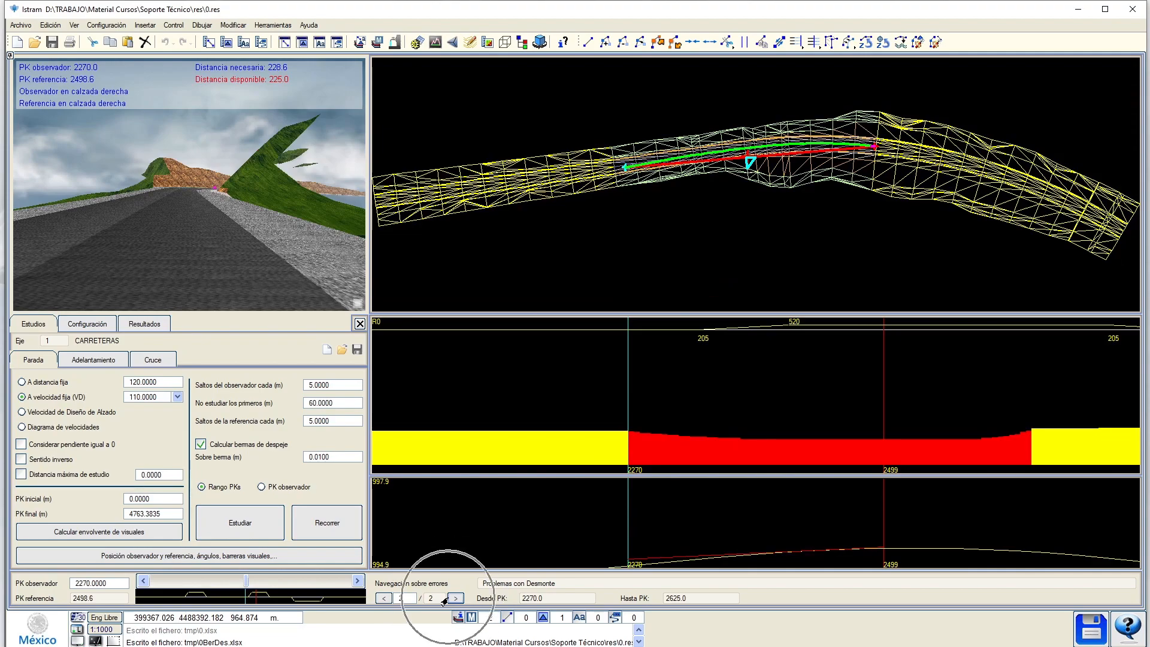
left_click(383, 598)
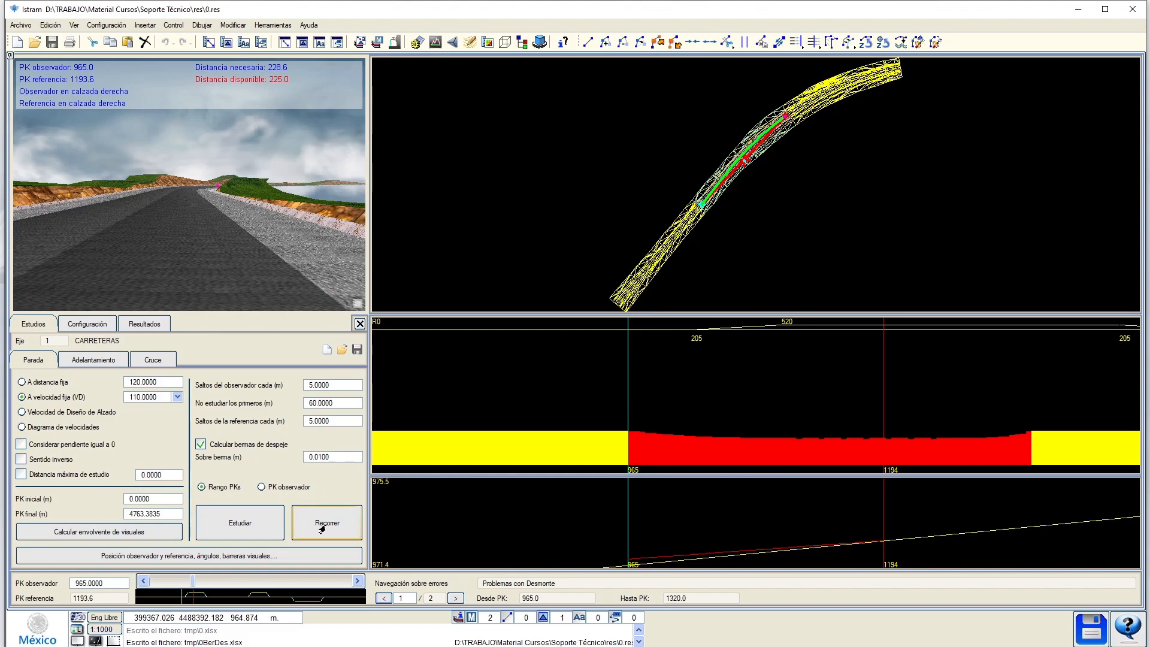
left_click(316, 510)
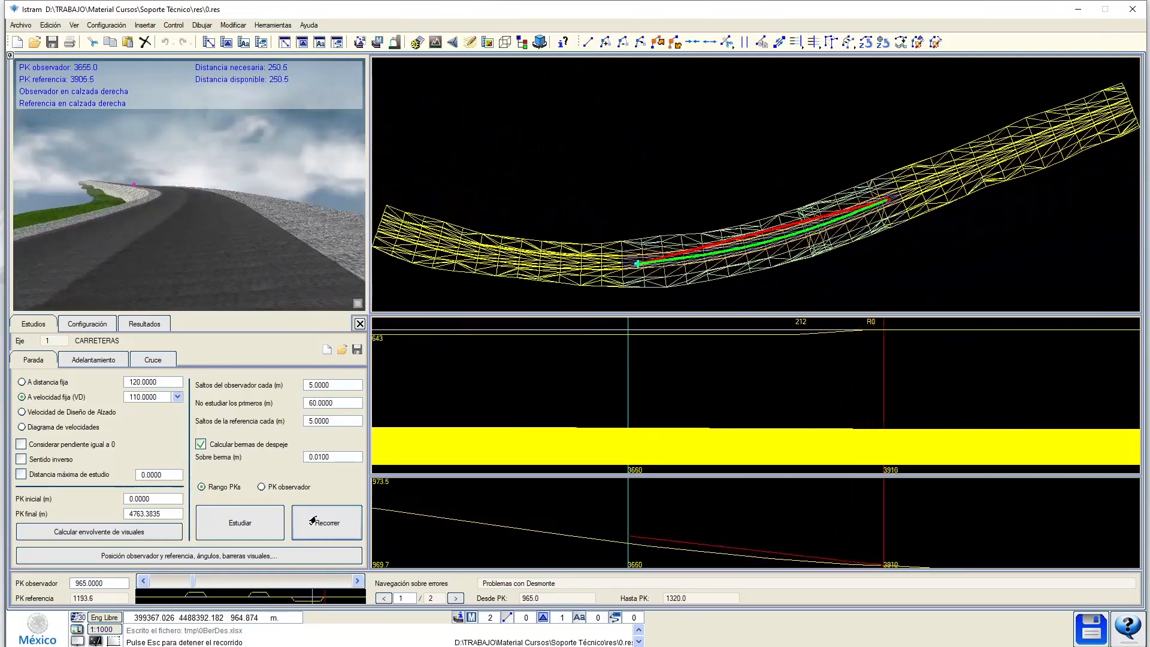
key("Escape")
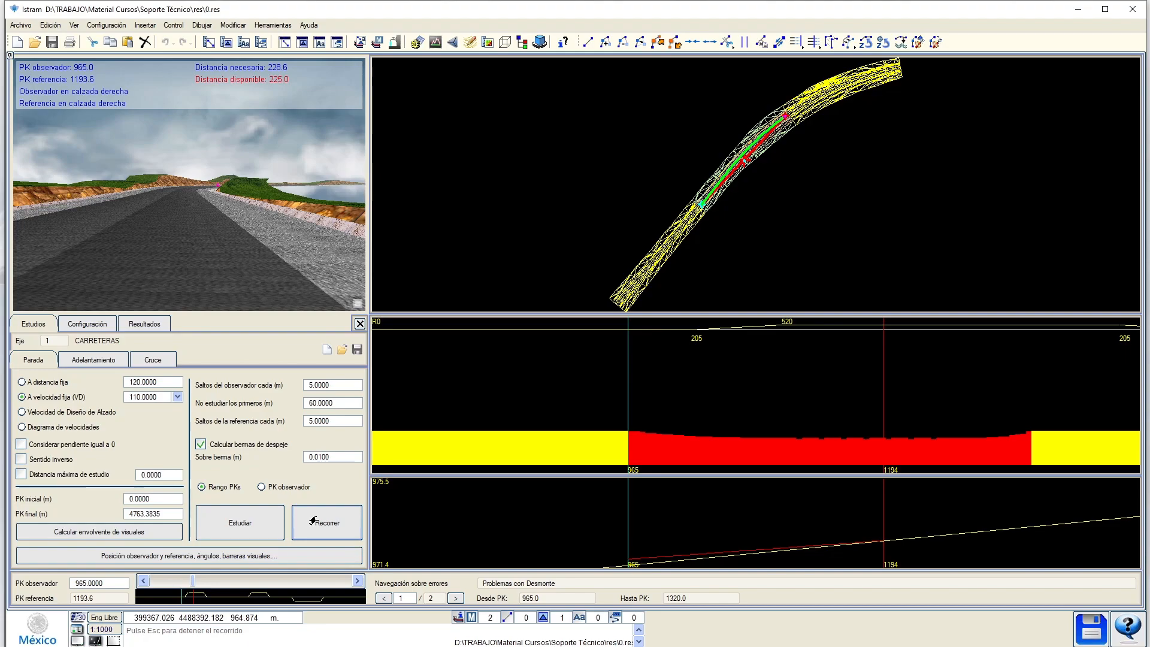
left_click(359, 324)
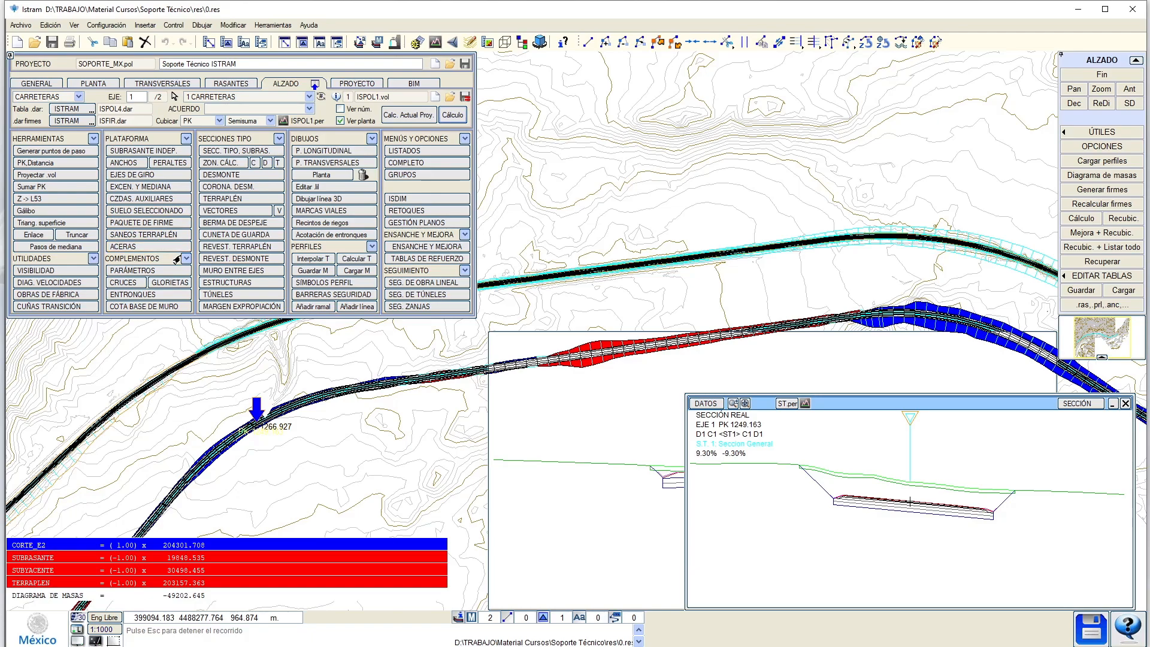
Step: Load the clearance berm file Berma1.bdj into axis 1's clearance berm data and minimize the section model diagram
left_click(208, 225)
left_click(561, 65)
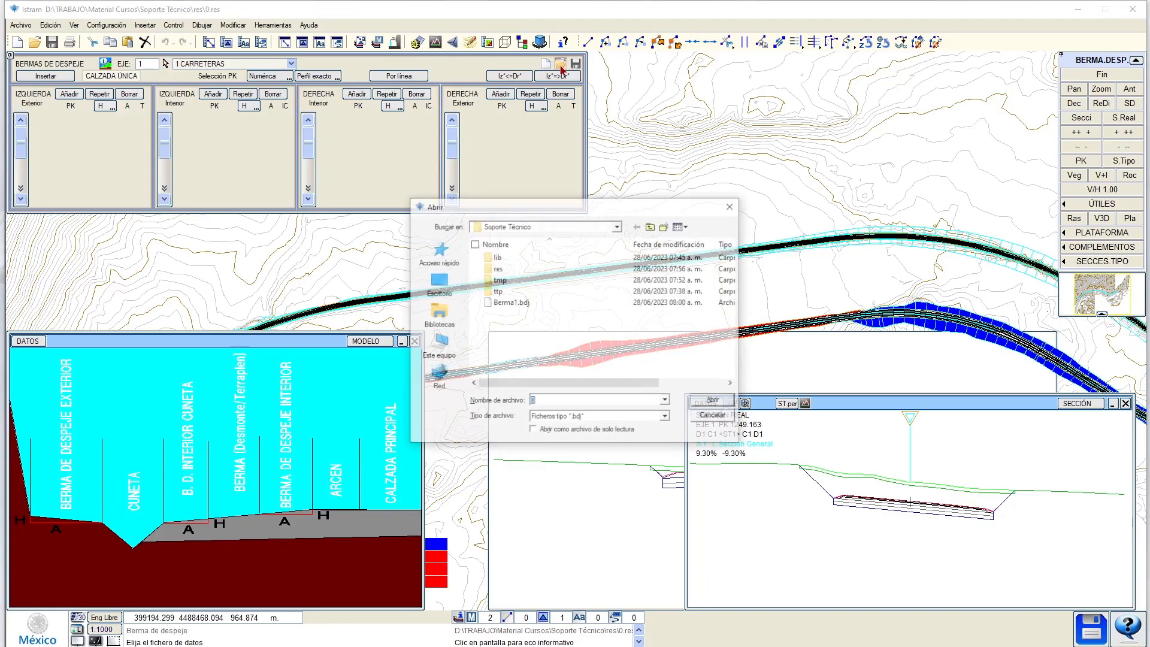
double_click(535, 303)
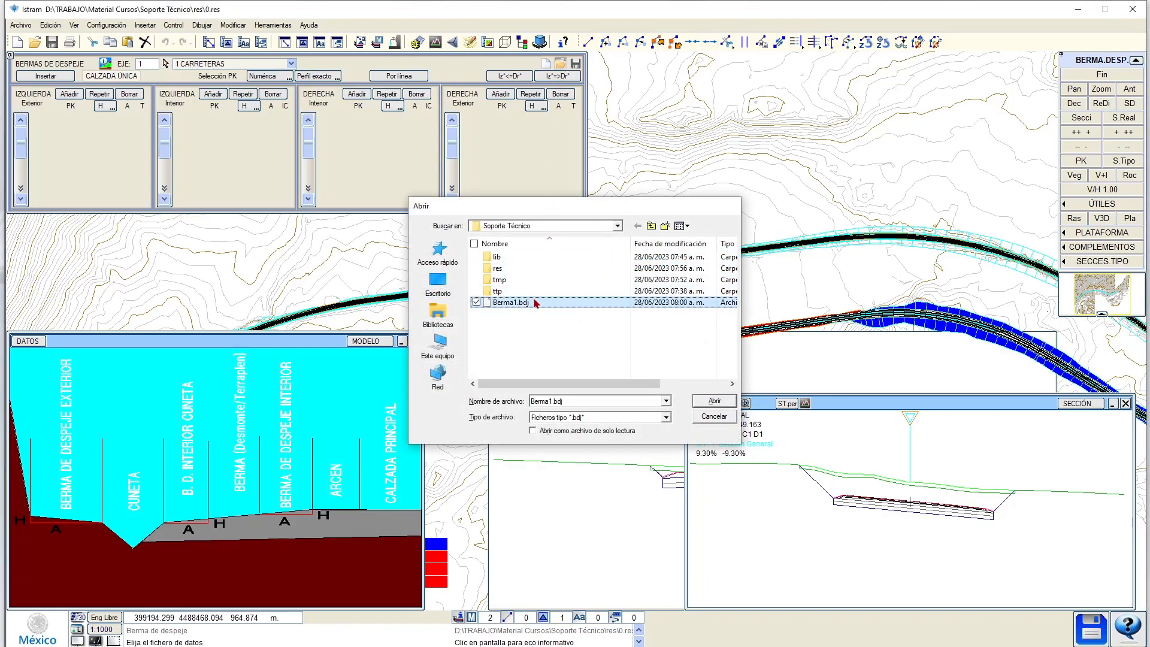
left_click(402, 341)
Step: Examine the widened berm in the real cross sections near PK 1204 and PK 2579
left_click(253, 460)
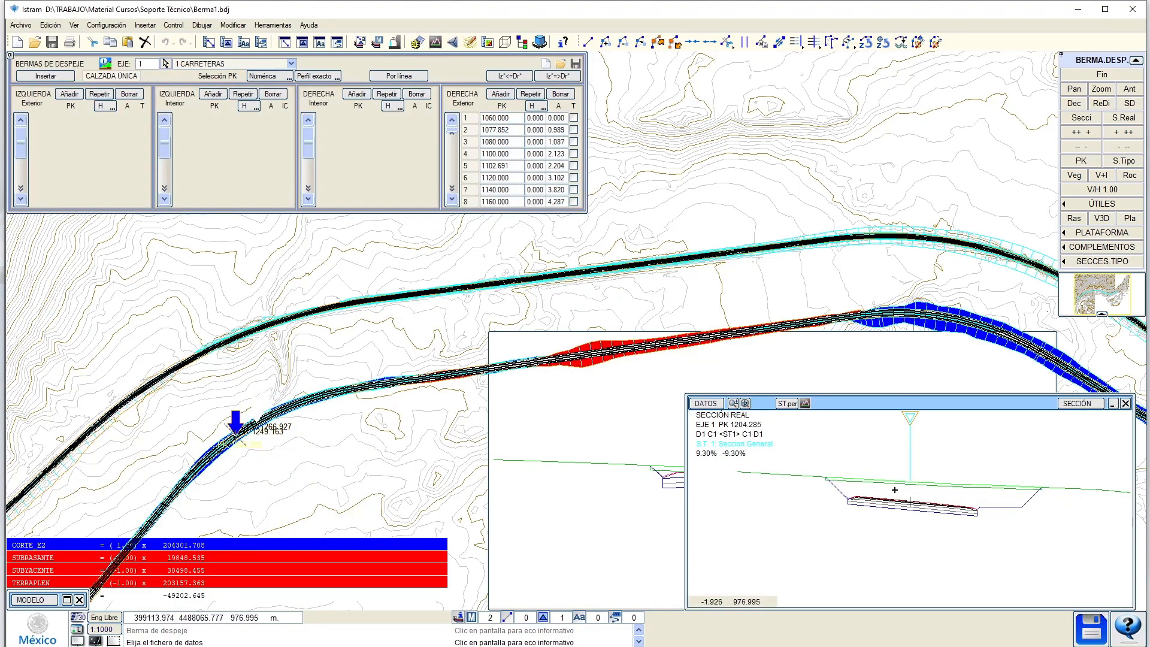
scroll(1008, 496, "up", 2)
left_click(1009, 496)
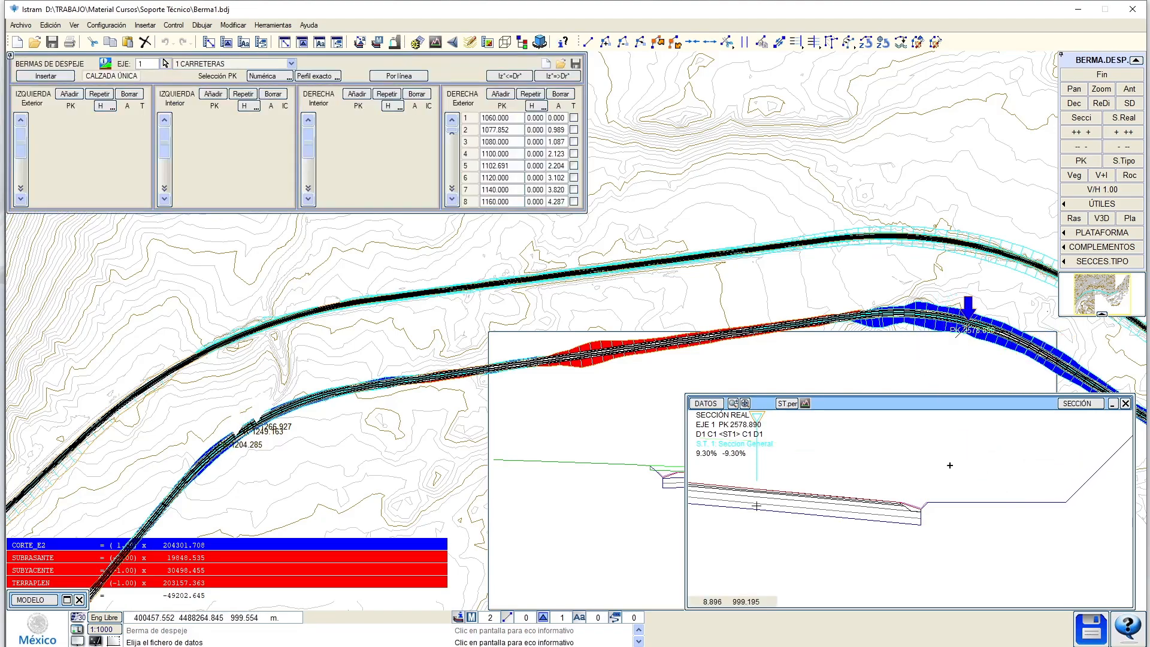
left_click(968, 307)
scroll(972, 497, "down", 2)
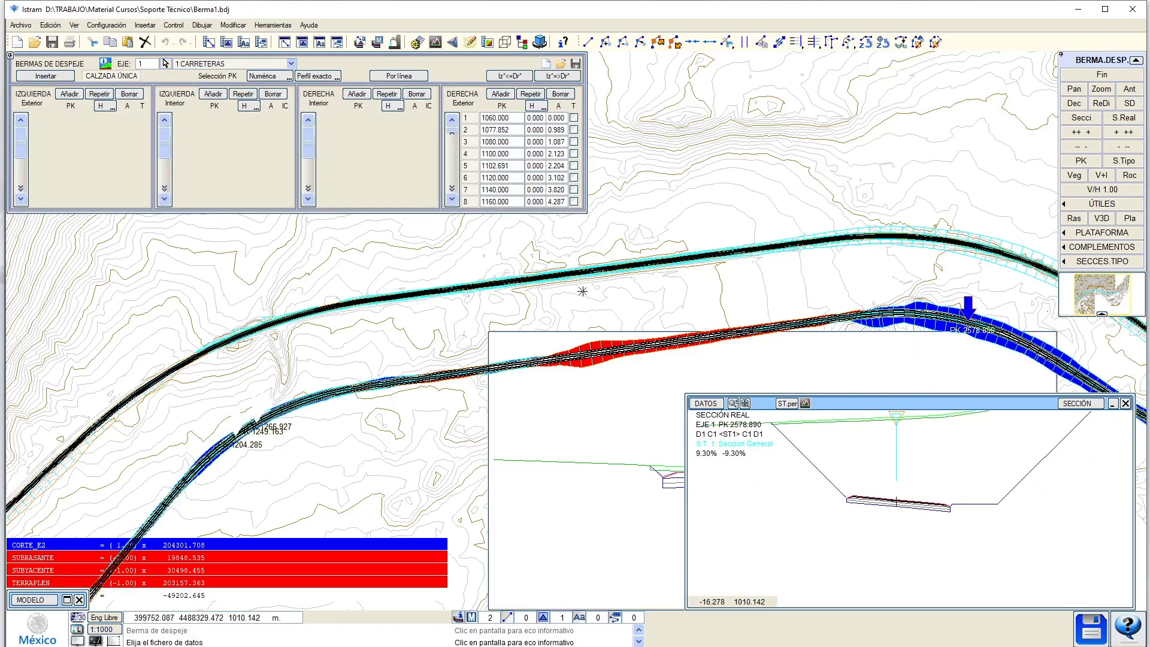
Step: Define the right exterior berm by slope percentage, enter 4% for the seven stations from PK 1060 to 1140, and inspect the section near PK 1130
left_click(535, 107)
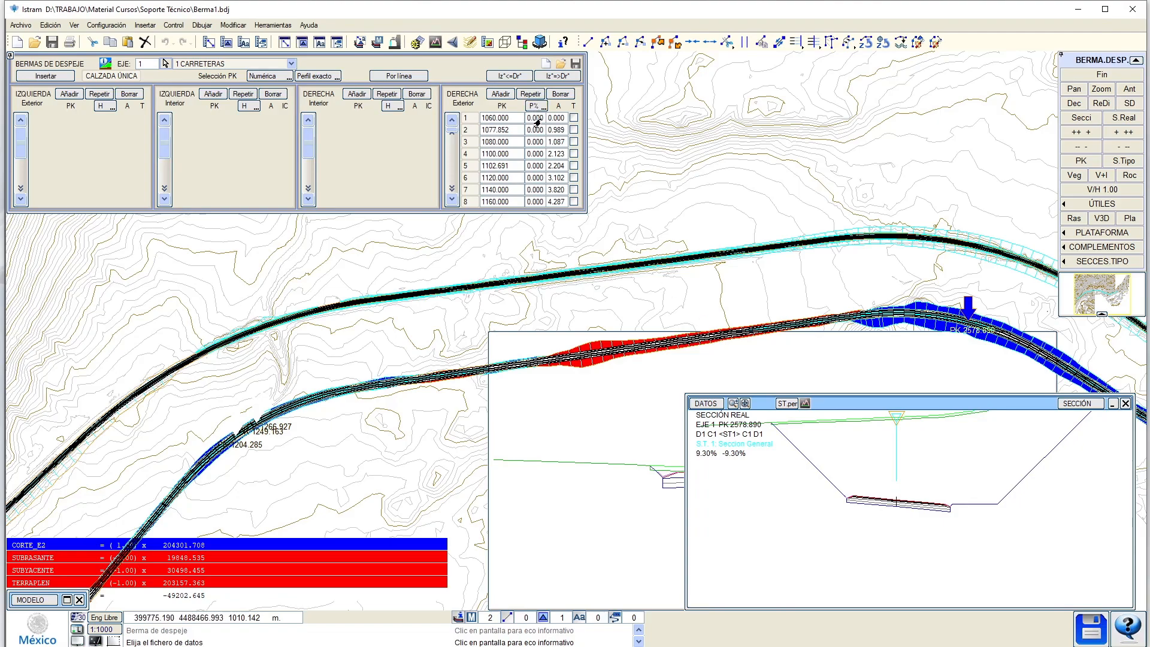
scroll(994, 500, "up", 2)
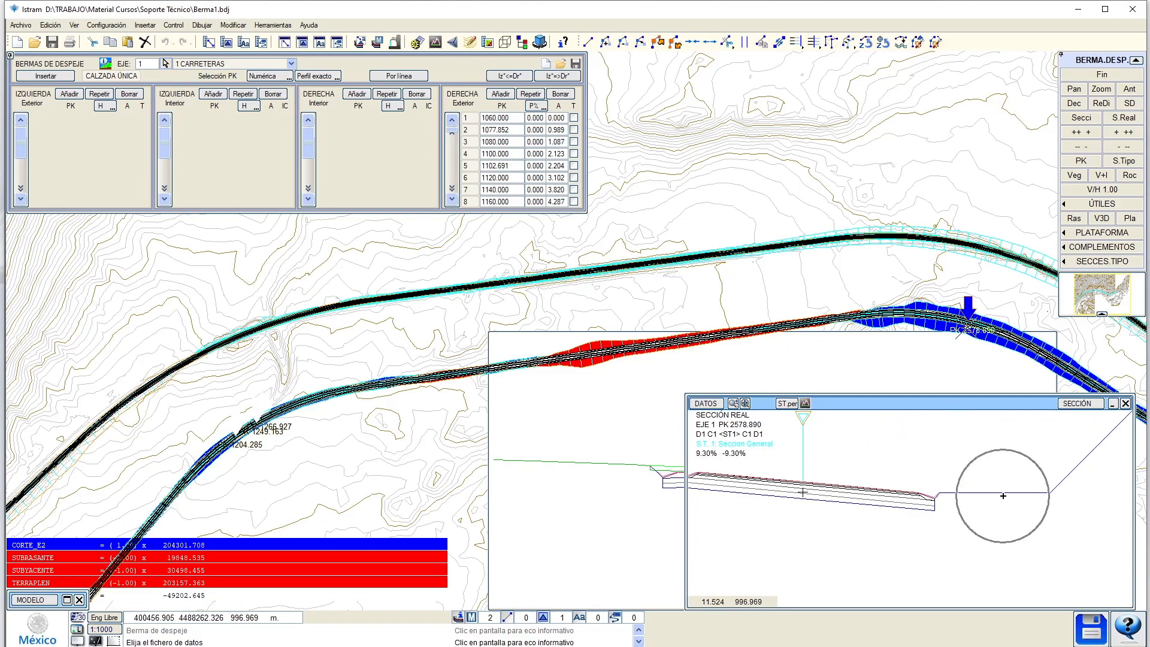
left_click(530, 119)
type("4")
key("Return")
type("4")
key("Return")
type("4")
key("Return")
type("4")
key("Return")
type("4")
key("Return")
type("4")
key("Return")
type("4")
key("Return")
key("Escape")
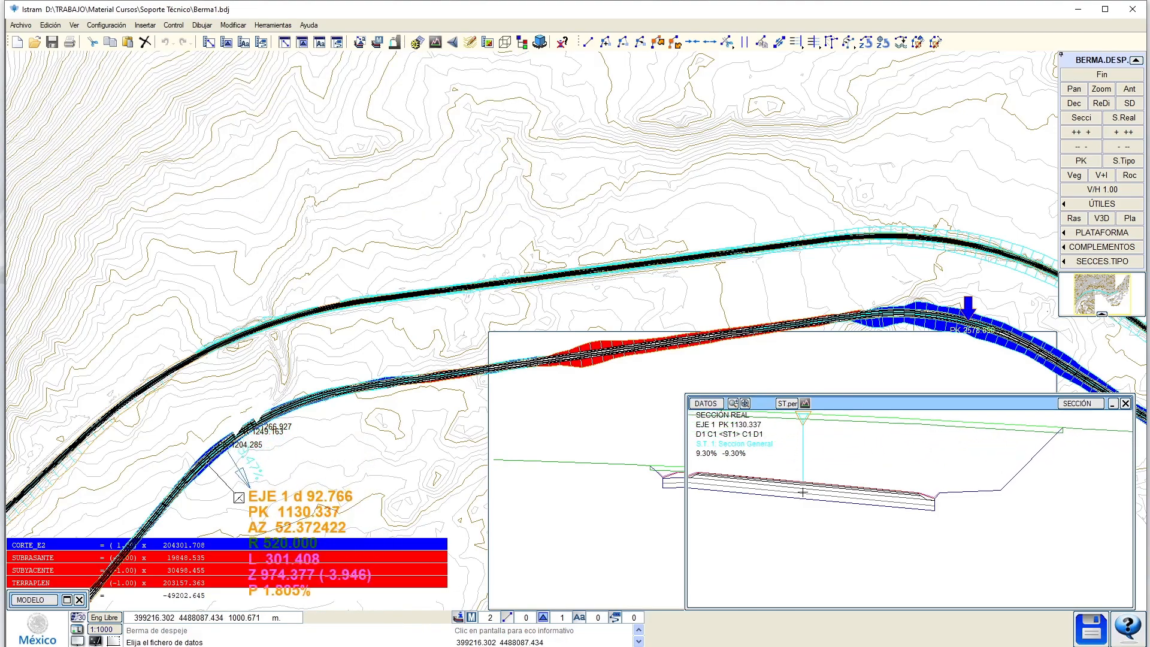
left_click(236, 495)
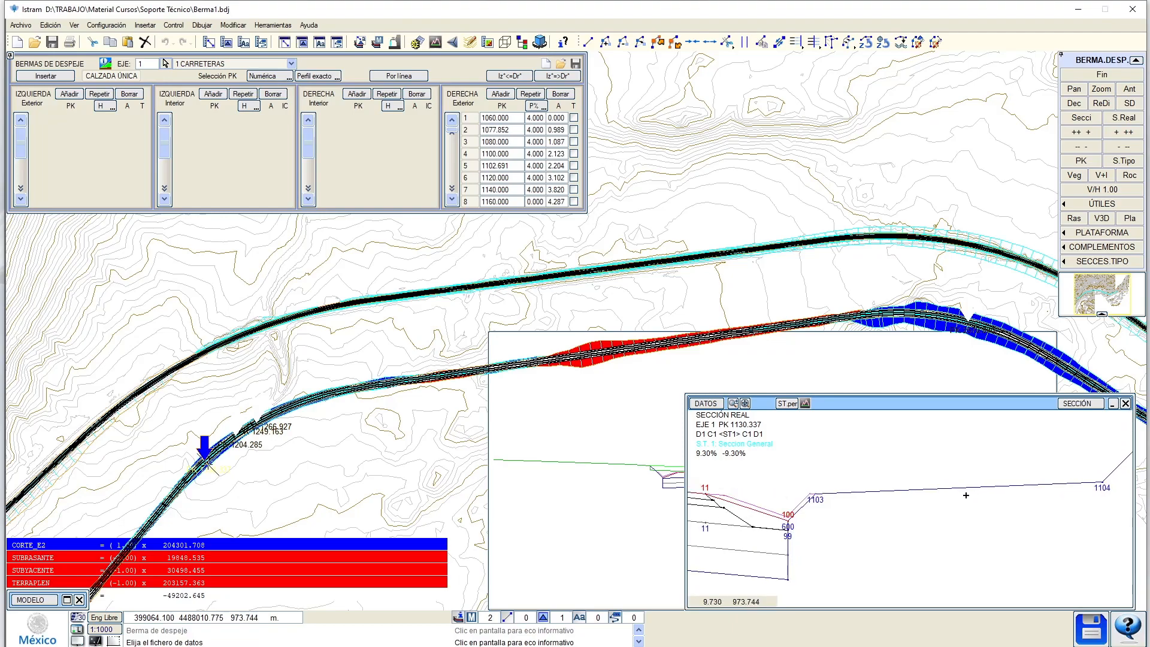
Step: Leave the clearance berm data, recalculate axis 1 and reopen its visibility study over the full range
left_click(1099, 75)
left_click(453, 117)
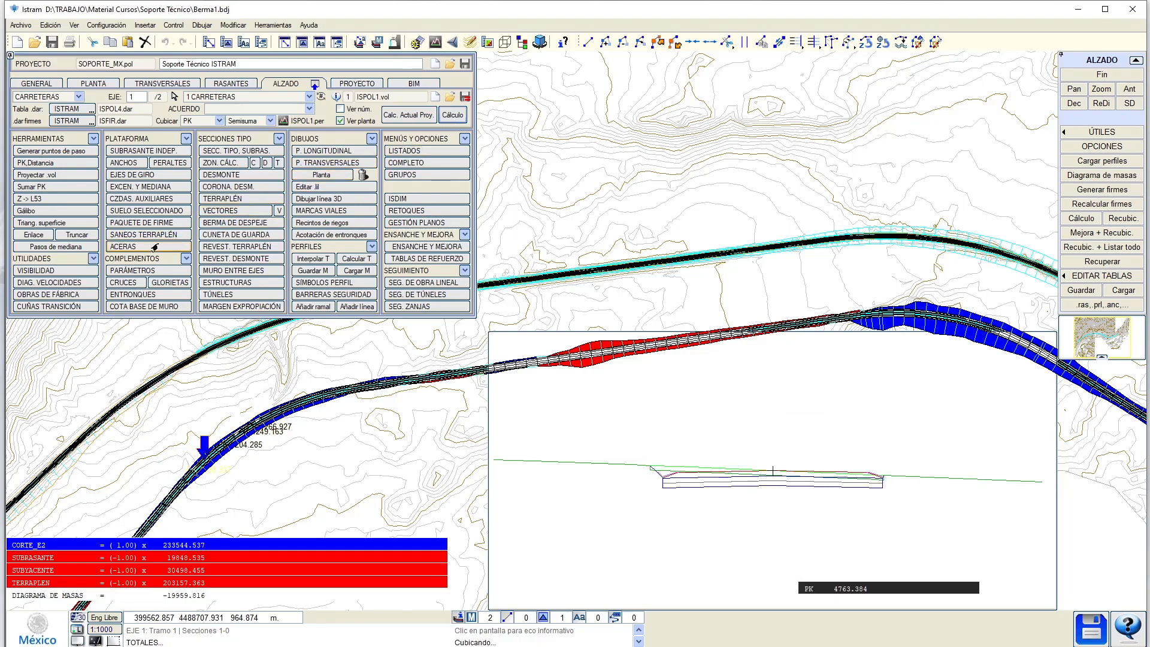
left_click(46, 271)
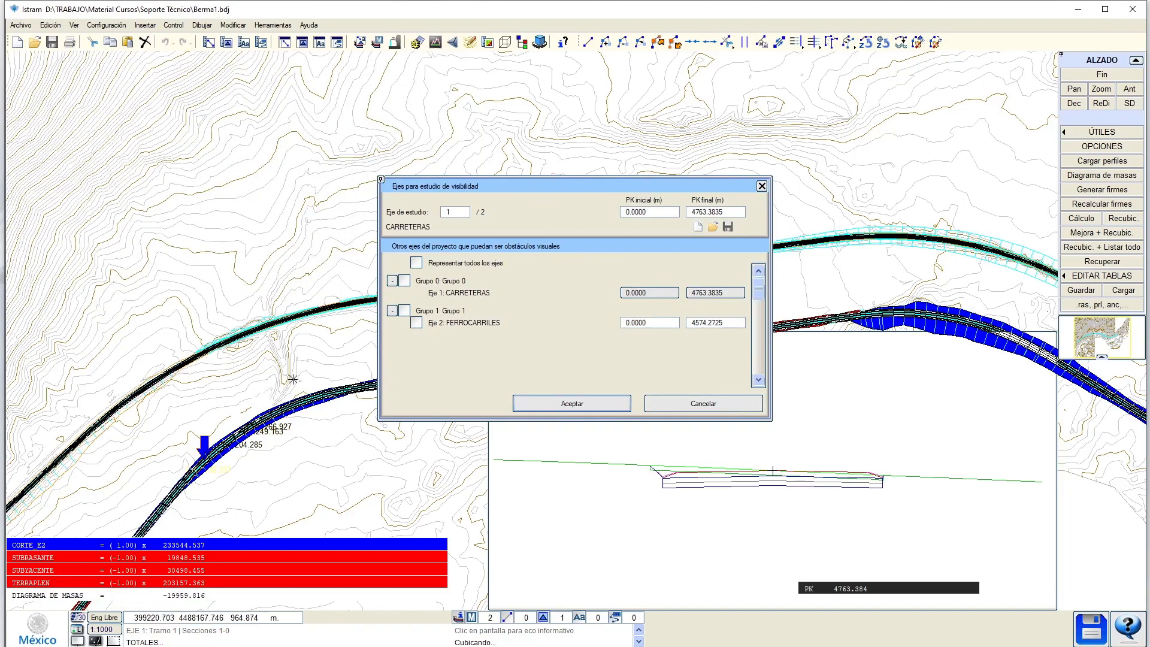
left_click(527, 404)
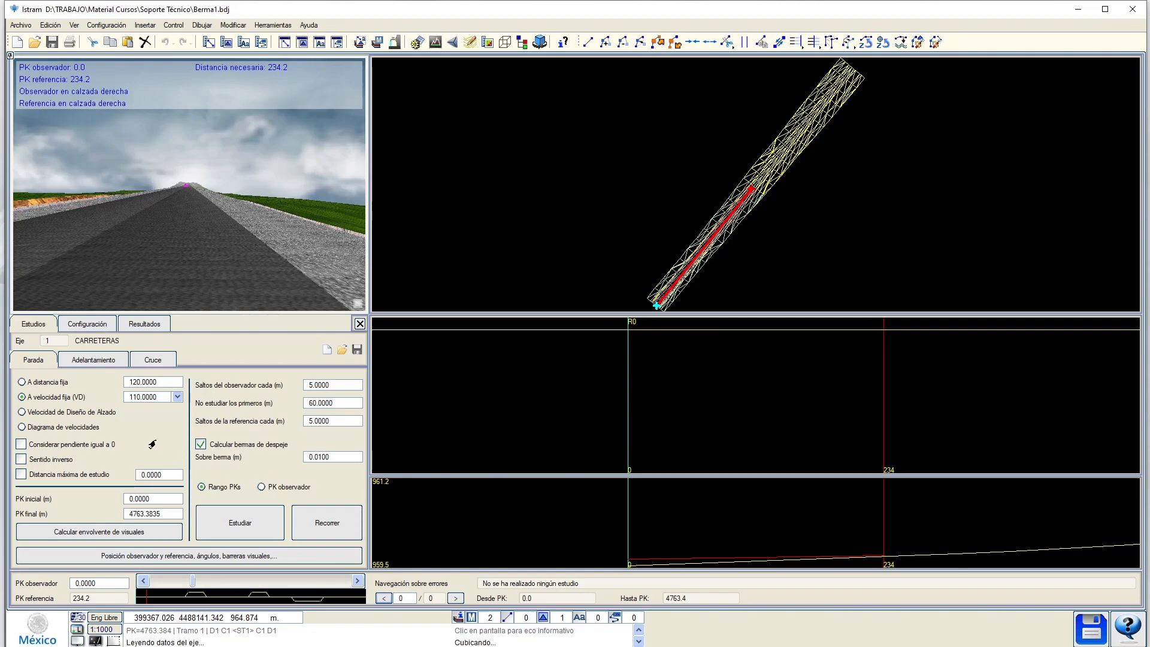
Step: Check the display configuration, rerun the stopping visibility study overwriting 0.res, and play the road drive-through
left_click(88, 324)
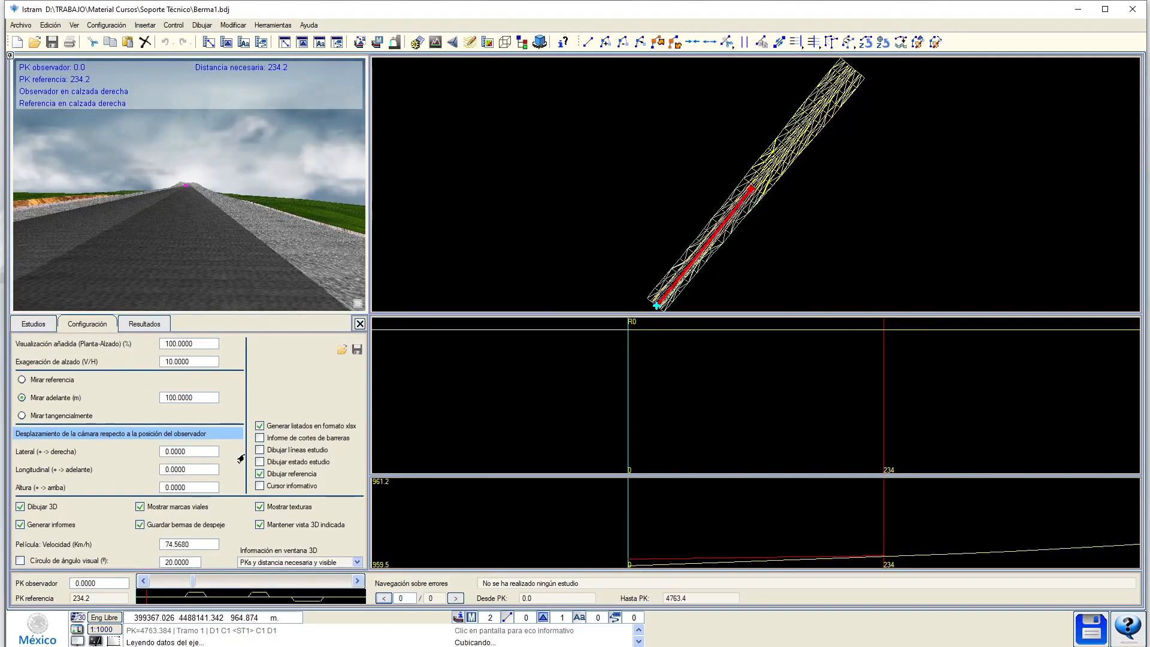
left_click(48, 330)
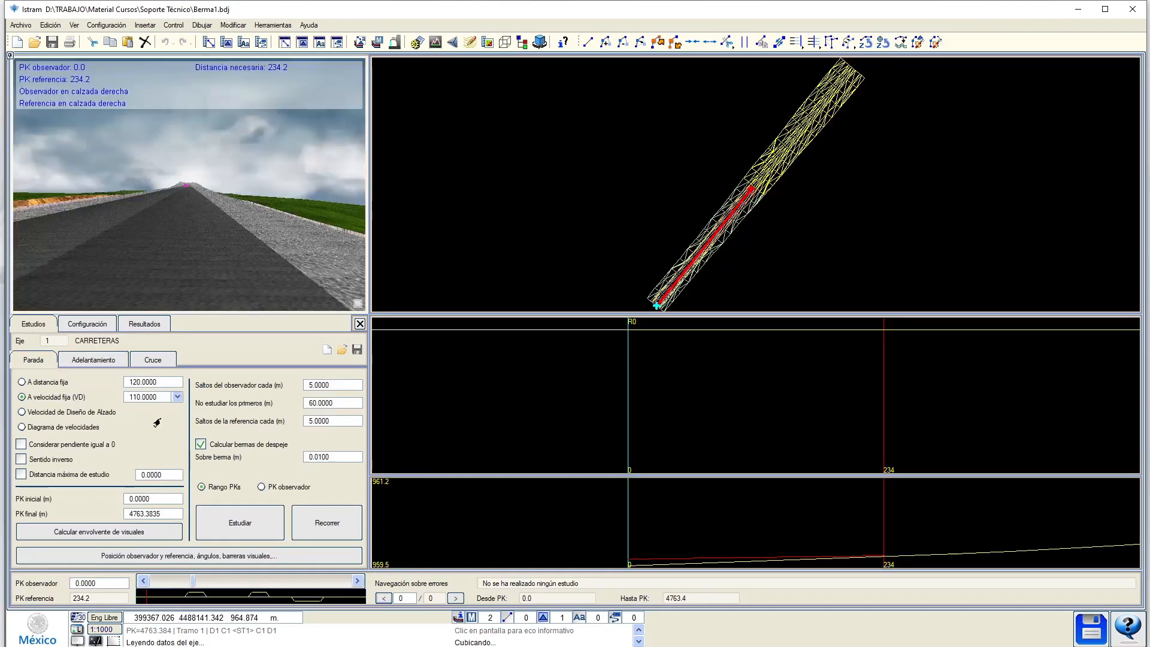
left_click(251, 525)
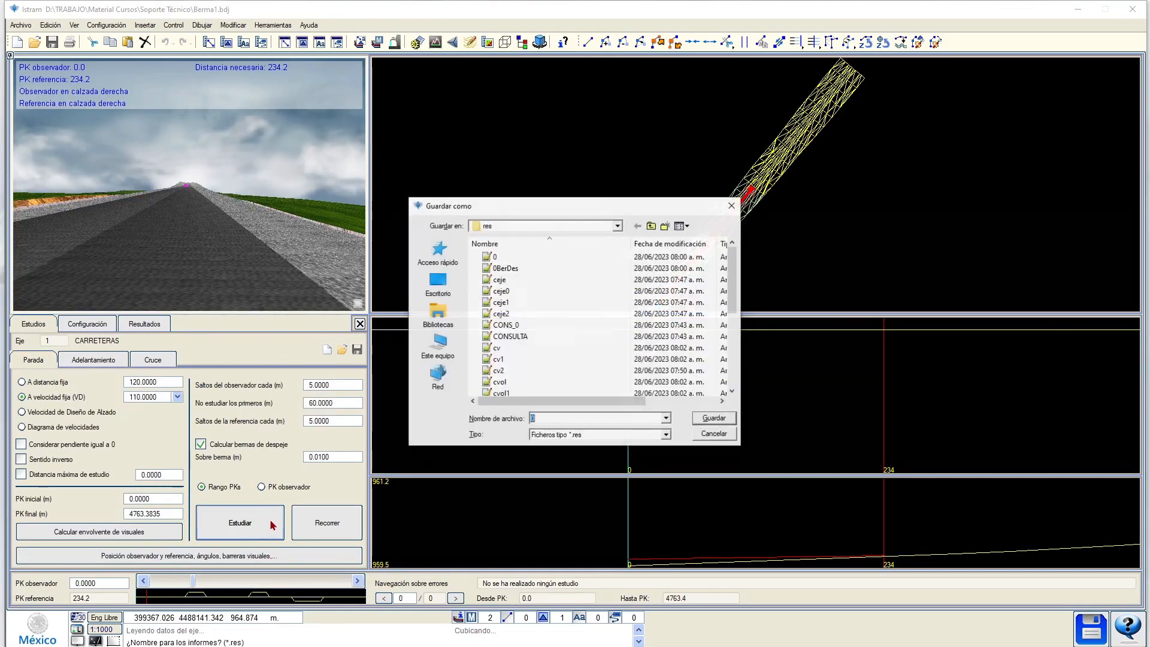
left_click(713, 417)
left_click(595, 329)
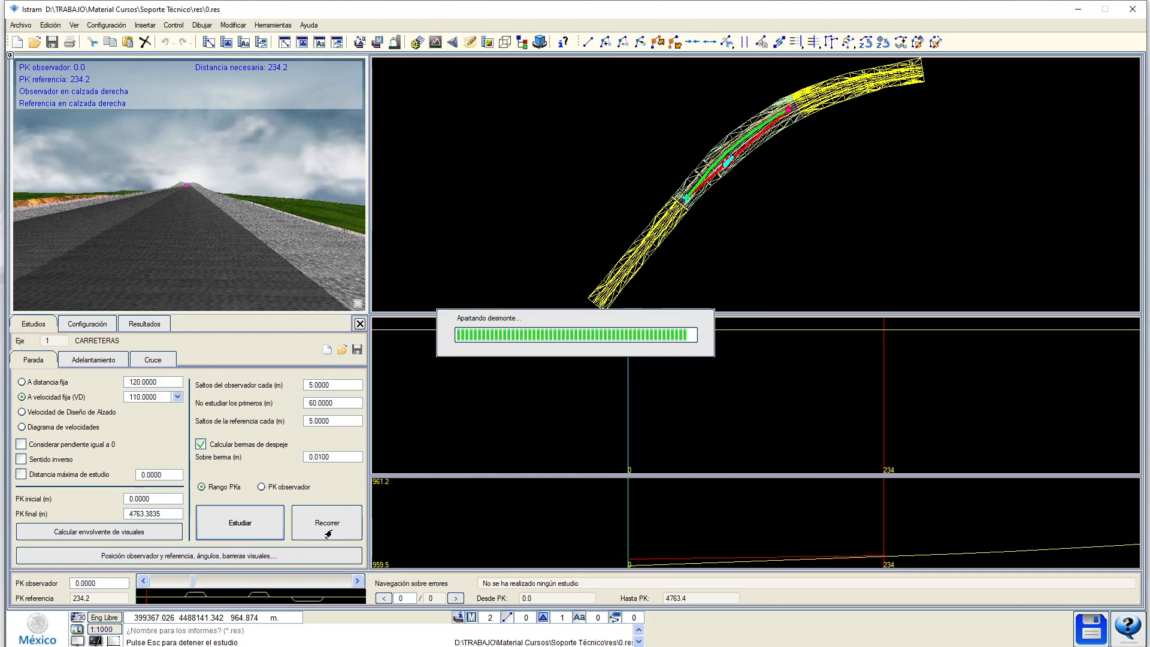
left_click(328, 533)
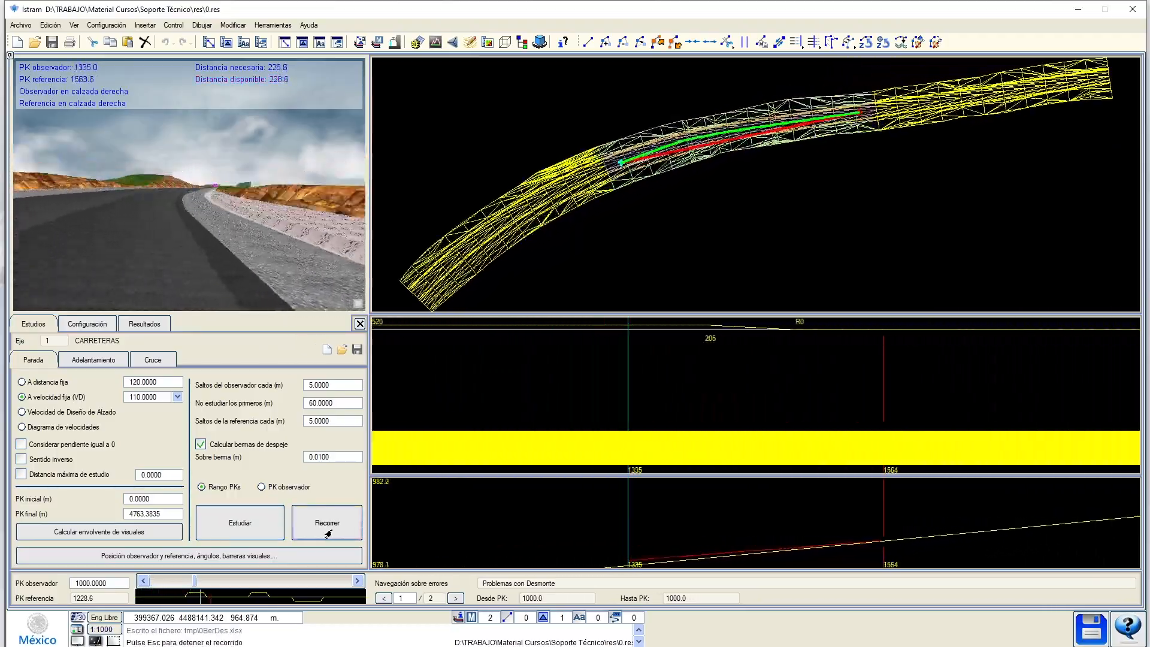